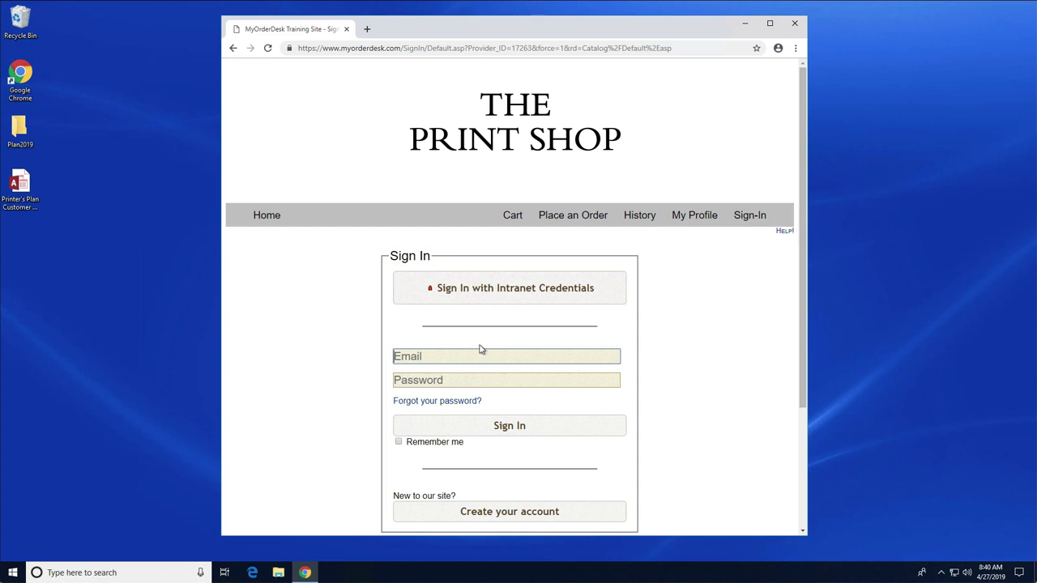
Enter the account e-mail and password on The Print Shop training site's sign-in form.
{"action": "left_click", "coordinate": [478, 353]}
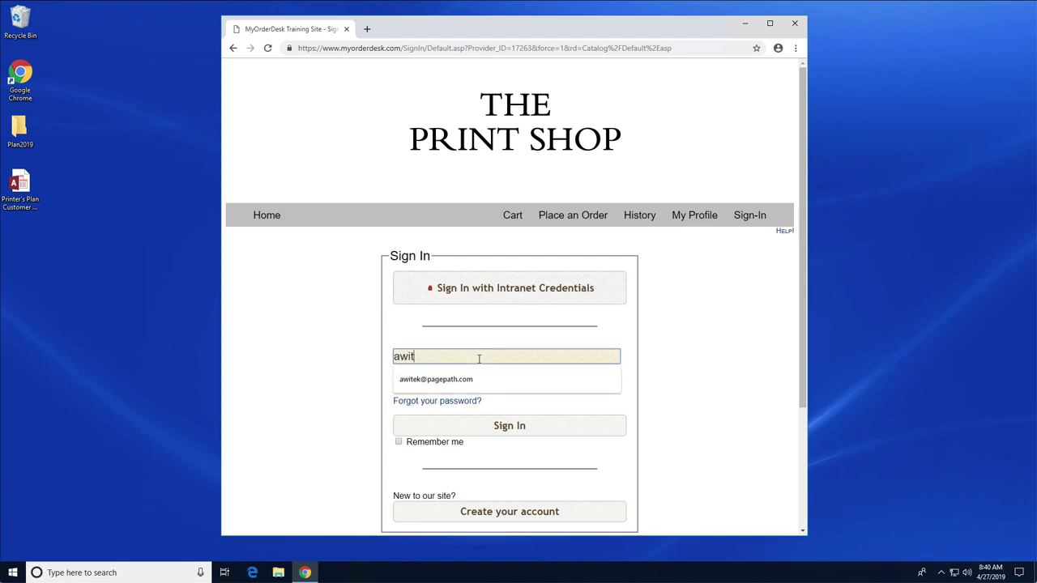
{"action": "key", "text": "Tab"}
{"action": "type", "text": "••••••"}
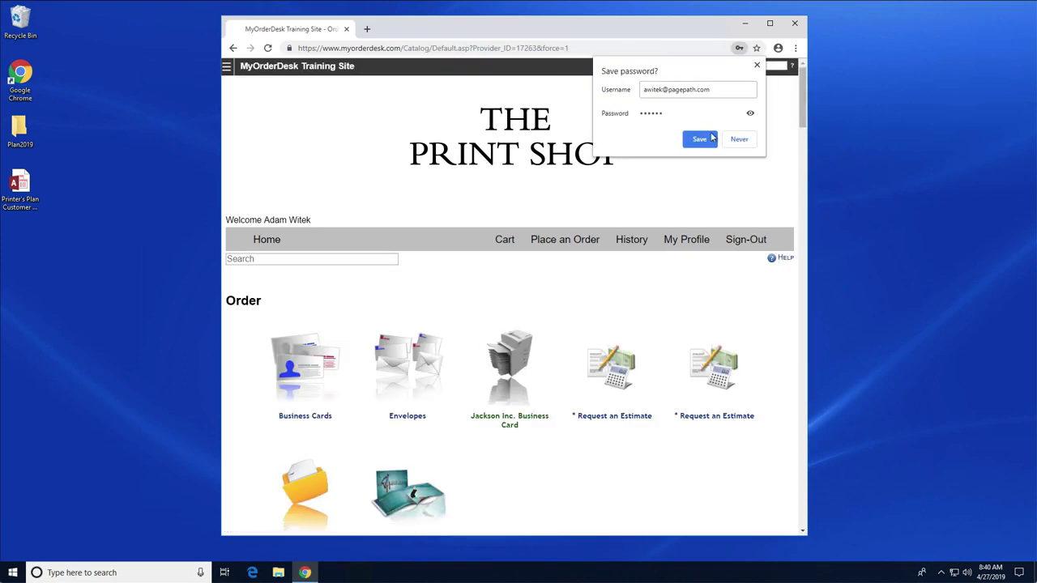
Finish signing in, then download the Windows (Acrobat 8/9/X/XI/DC) plugin installer from ezMerge Templates.
{"action": "left_click", "coordinate": [731, 147]}
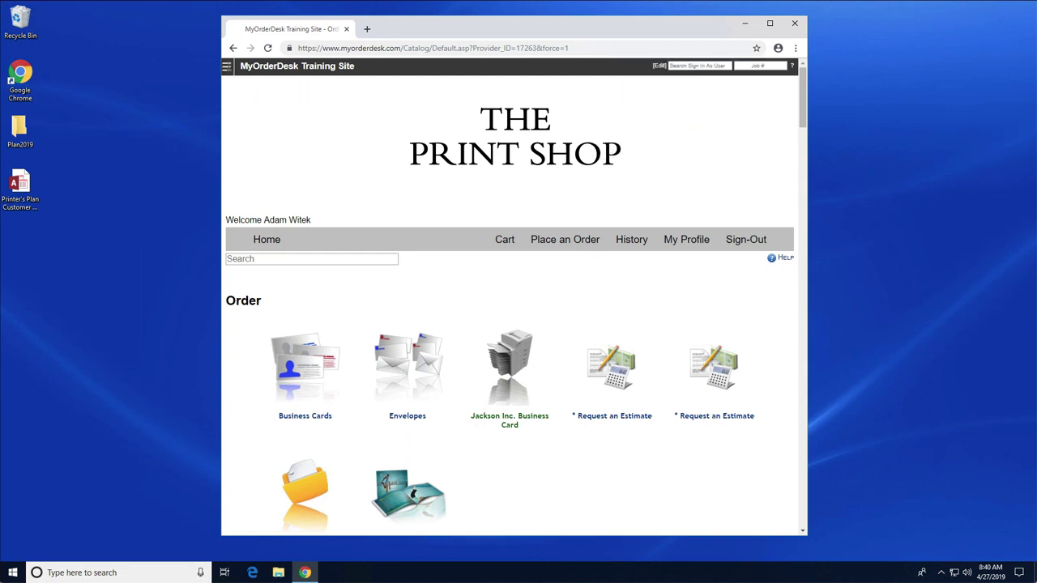
{"action": "left_click", "coordinate": [227, 66]}
{"action": "left_click", "coordinate": [256, 201]}
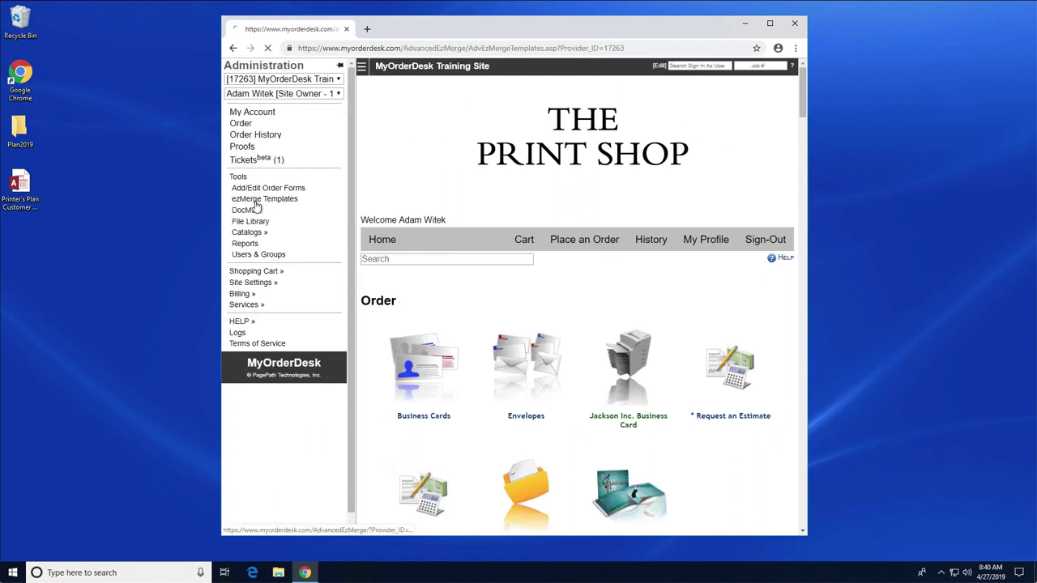
{"action": "scroll", "coordinate": [441, 396], "scroll_direction": "down", "scroll_amount": 3}
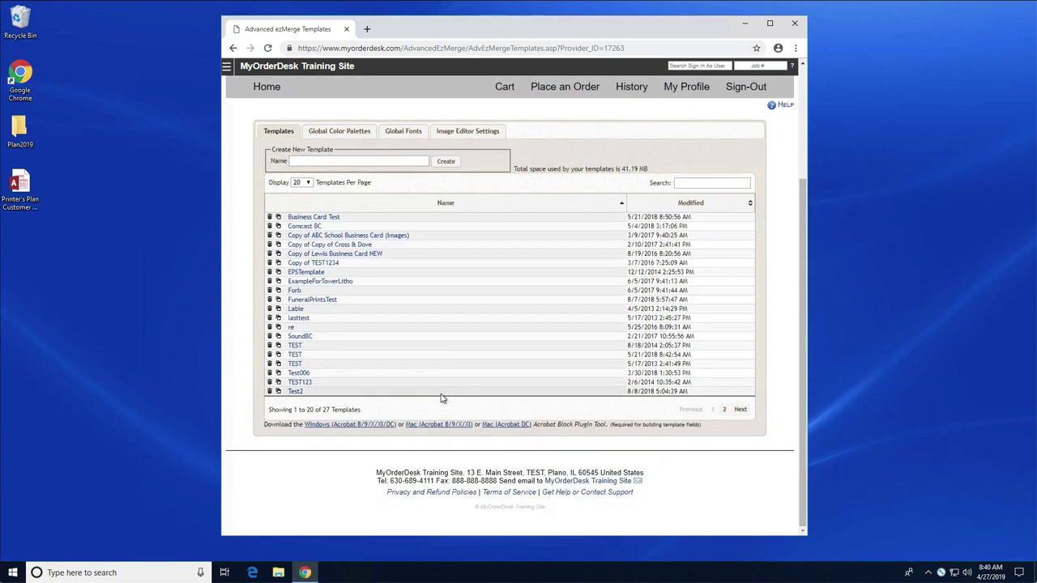
{"action": "left_click", "coordinate": [337, 427]}
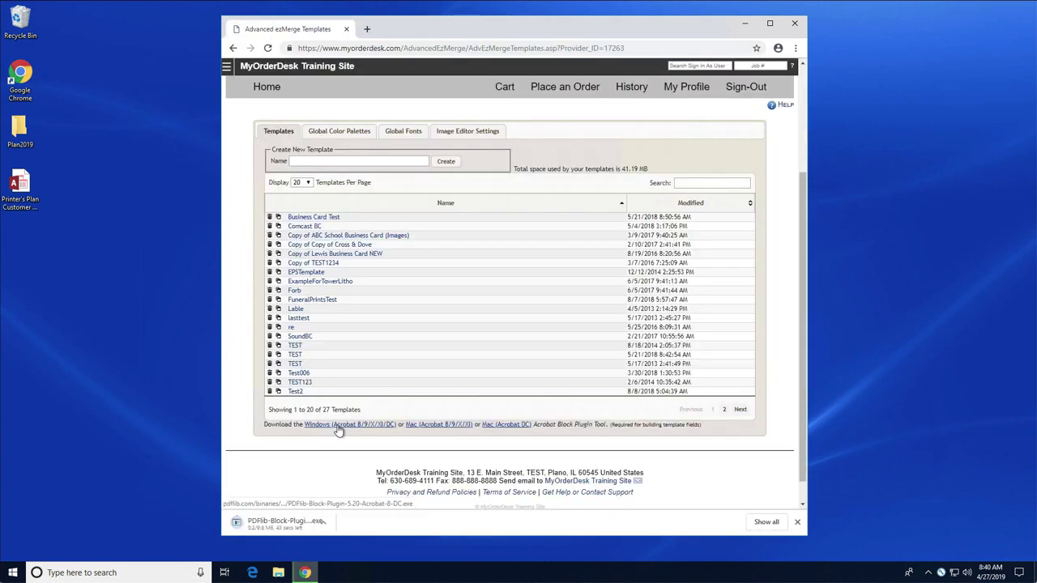
Run PDFlib-Block-Plugin-5.20-Acrobat-8-DC.exe, accept the license, install with administrator permission, and finish setup.
{"action": "left_click", "coordinate": [284, 529]}
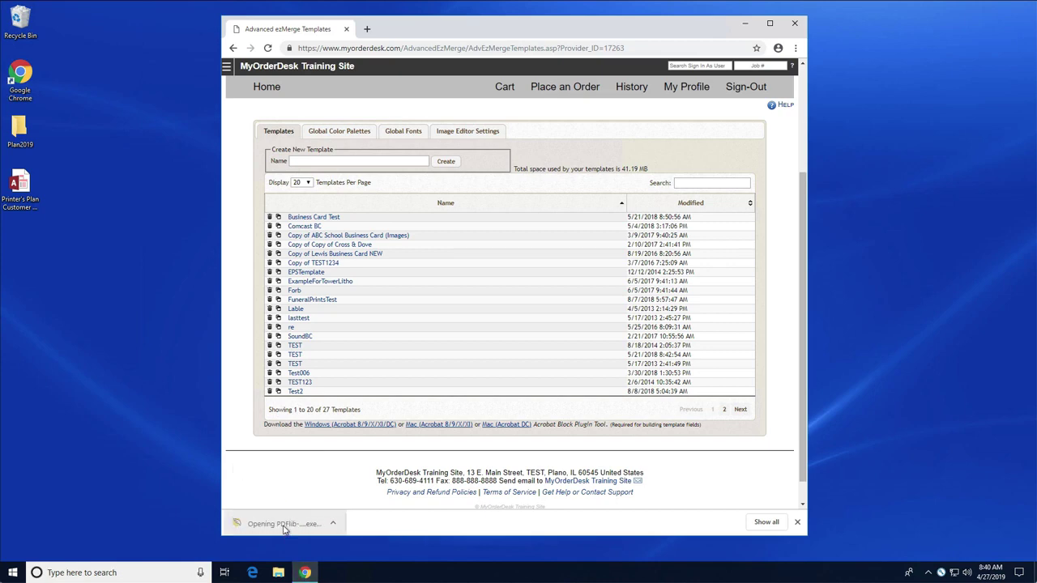
{"action": "left_click", "coordinate": [554, 299]}
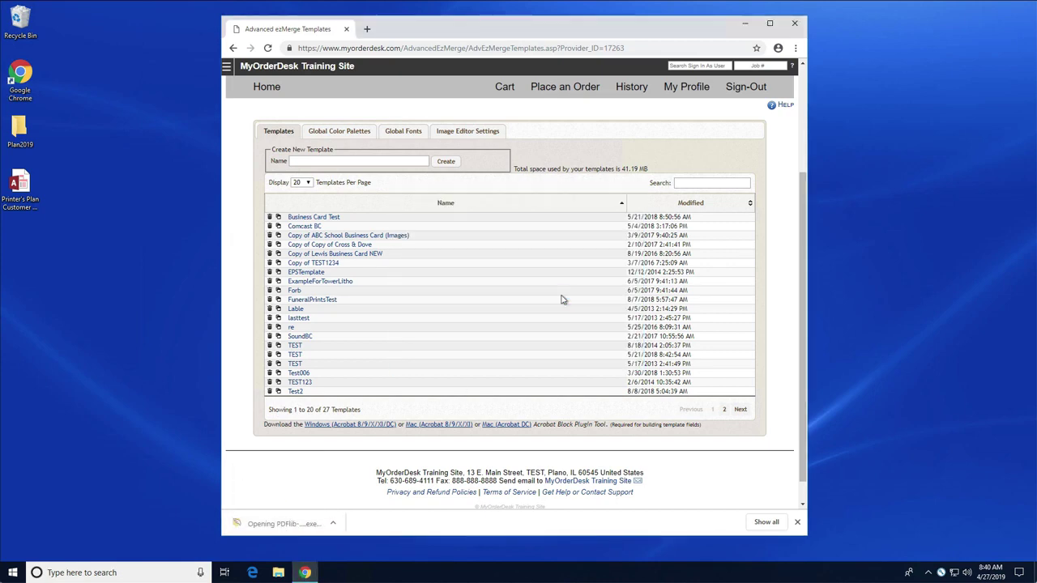
{"action": "left_click", "coordinate": [577, 371]}
{"action": "left_click", "coordinate": [460, 329]}
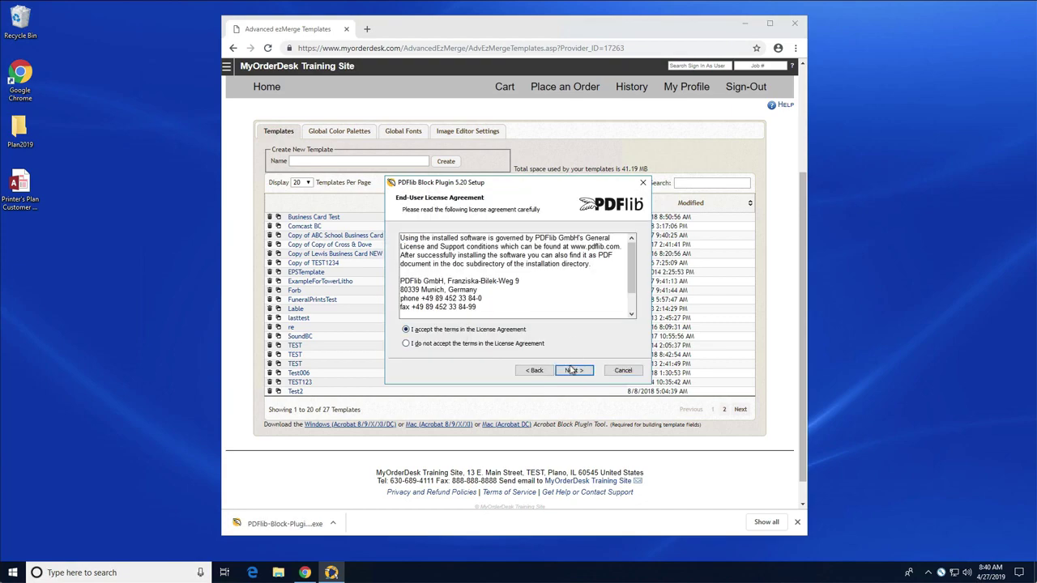
{"action": "left_click", "coordinate": [572, 371]}
{"action": "left_click", "coordinate": [574, 370]}
{"action": "left_click", "coordinate": [574, 370]}
{"action": "left_click", "coordinate": [477, 362]}
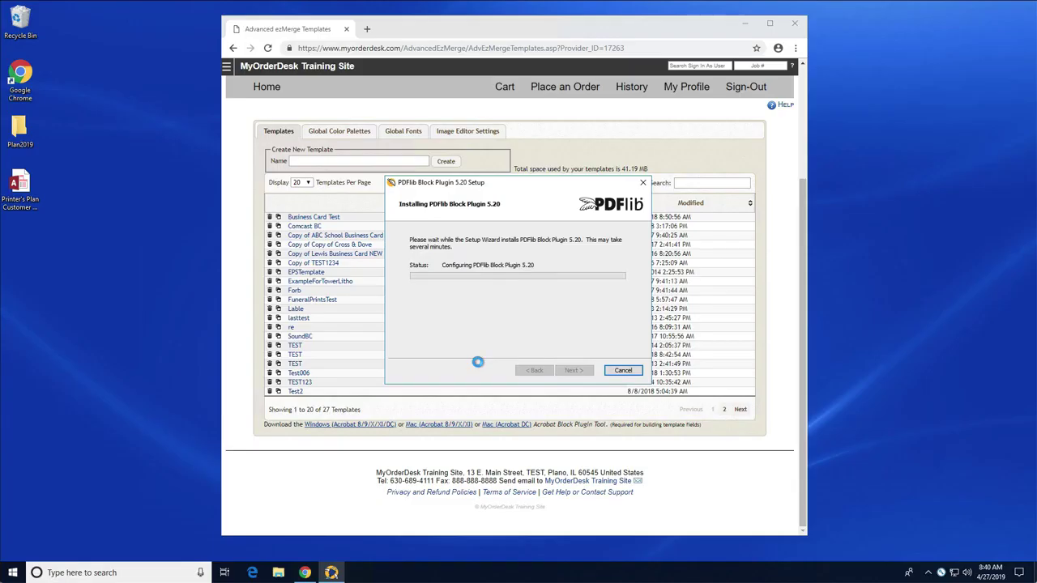
{"action": "left_click", "coordinate": [575, 372]}
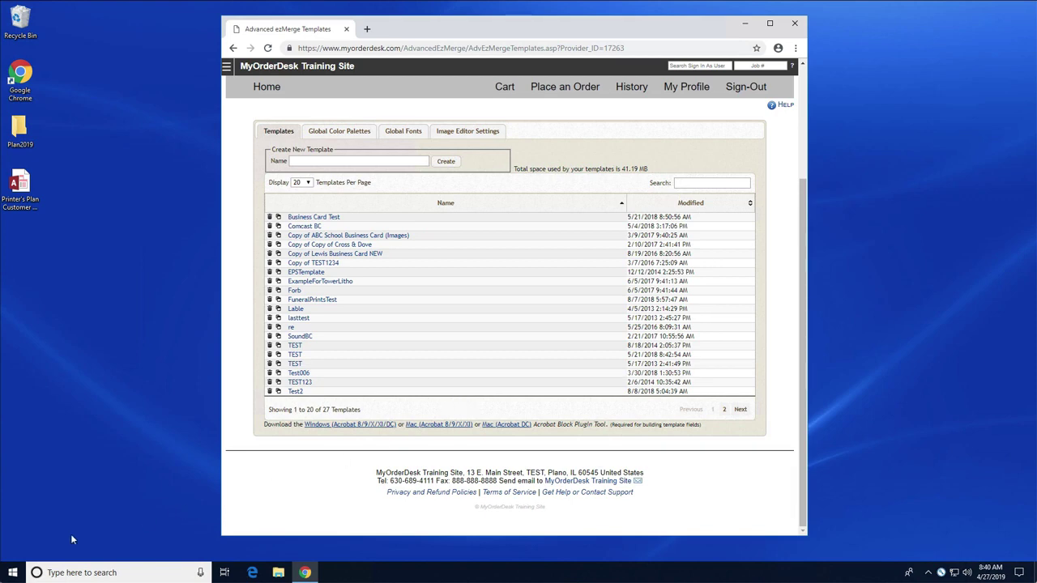
Launch Adobe Acrobat DC from Start and check the PDFlib Blocks menu is present.
{"action": "left_click", "coordinate": [13, 572]}
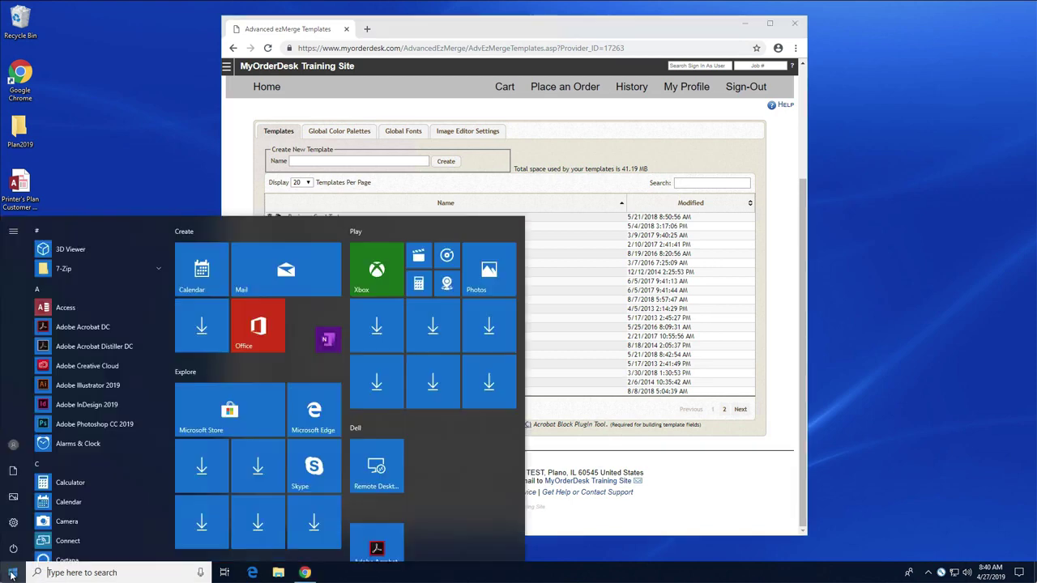
{"action": "left_click", "coordinate": [84, 327]}
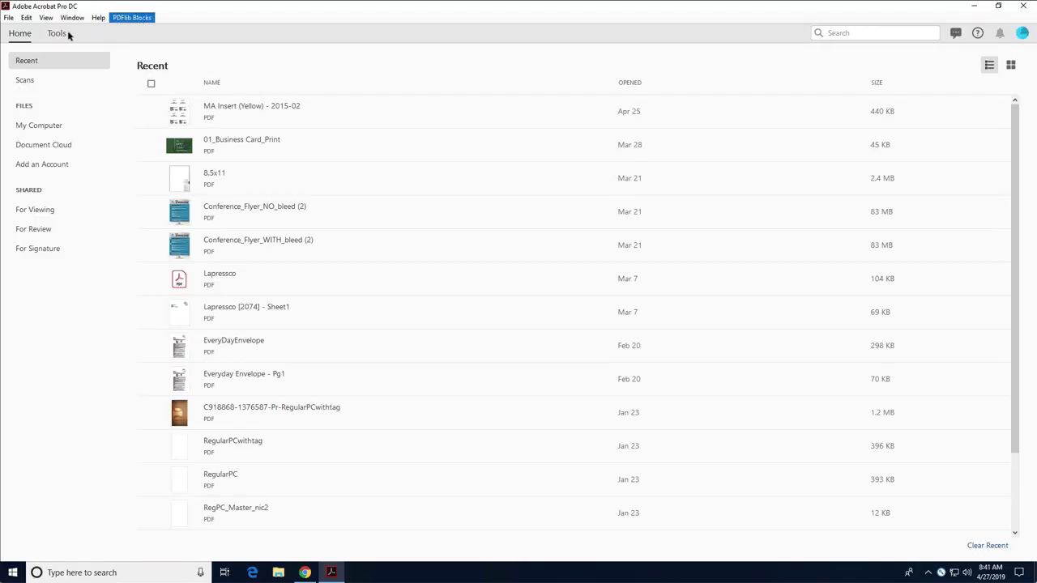
{"action": "left_click", "coordinate": [135, 19]}
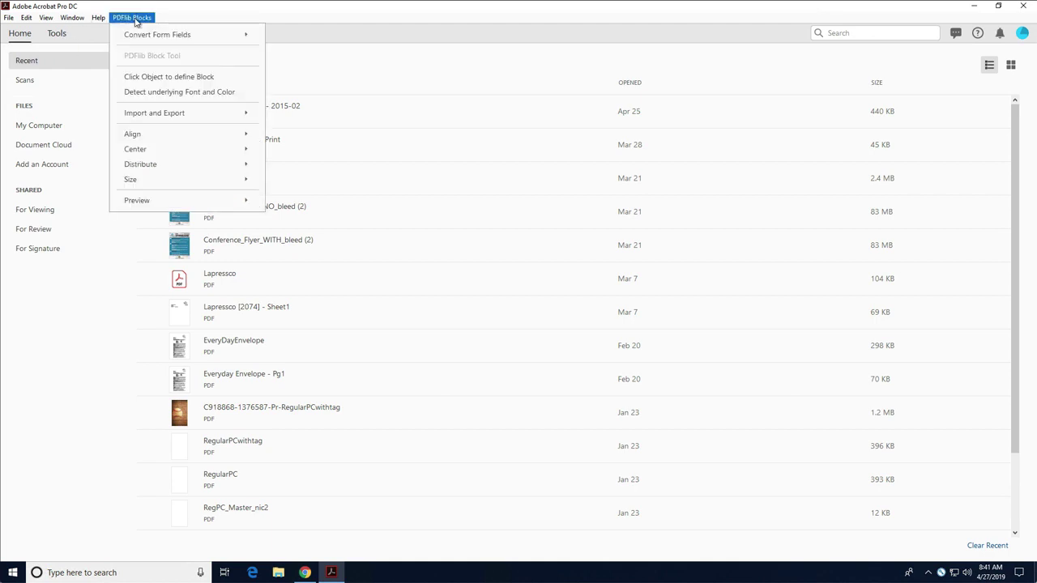
{"action": "left_click", "coordinate": [143, 8]}
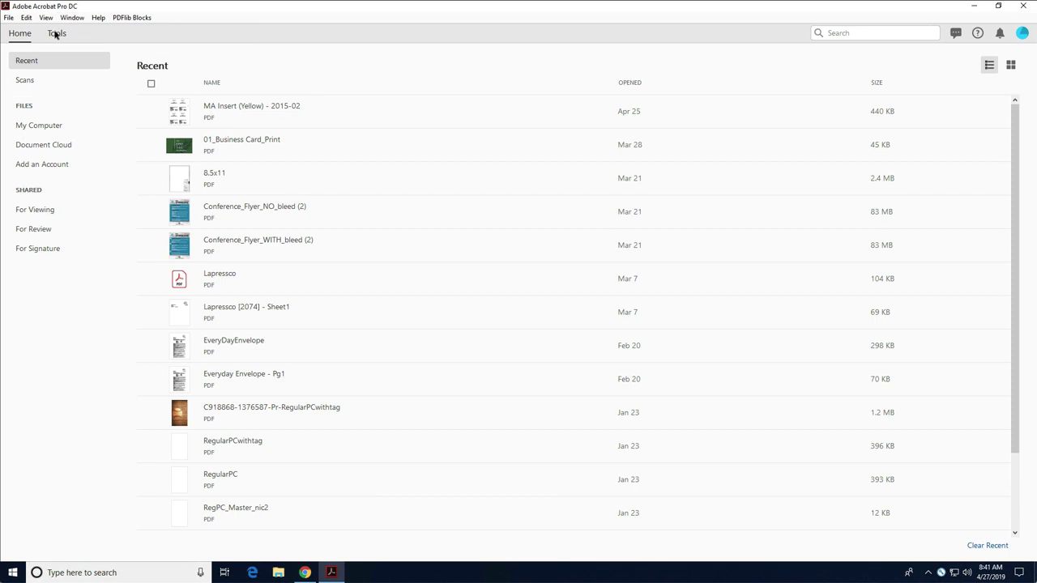
Open the PDFlib Tools add-on from Acrobat's Tools page.
{"action": "left_click", "coordinate": [56, 33]}
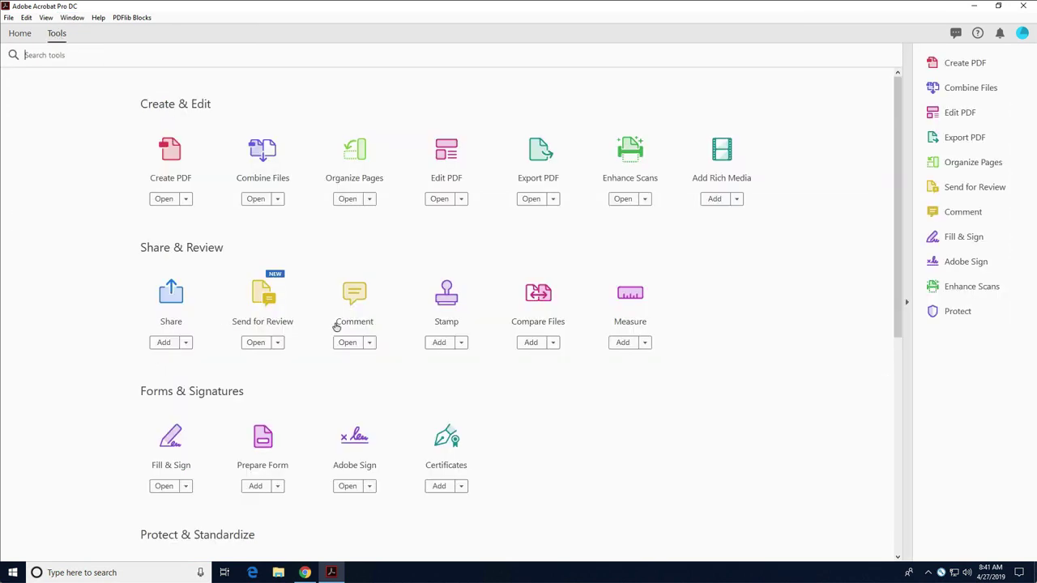
{"action": "scroll", "coordinate": [335, 327], "scroll_direction": "down", "scroll_amount": 3}
{"action": "scroll", "coordinate": [336, 326], "scroll_direction": "down", "scroll_amount": 9}
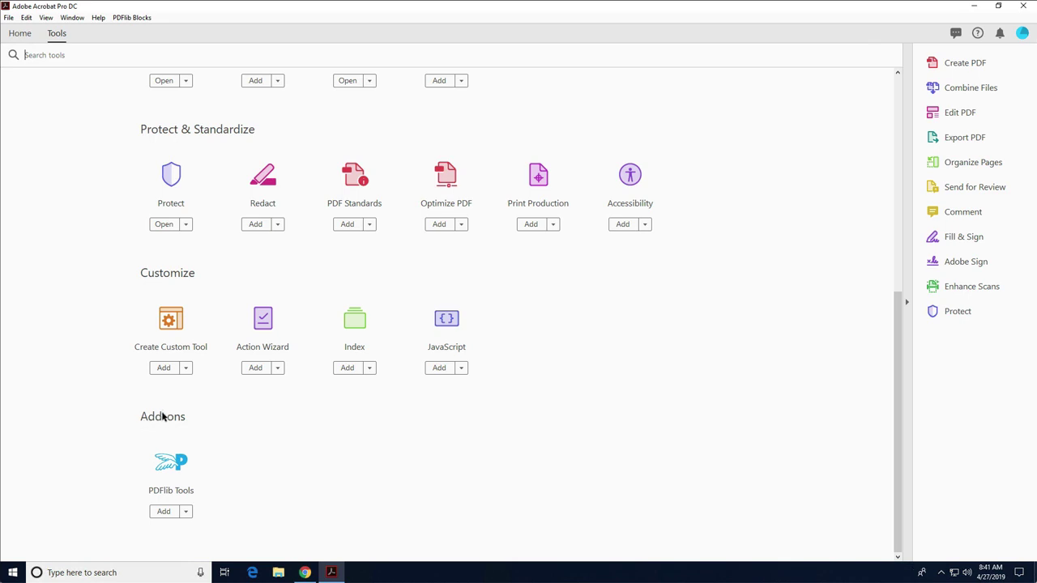
{"action": "left_click", "coordinate": [178, 470]}
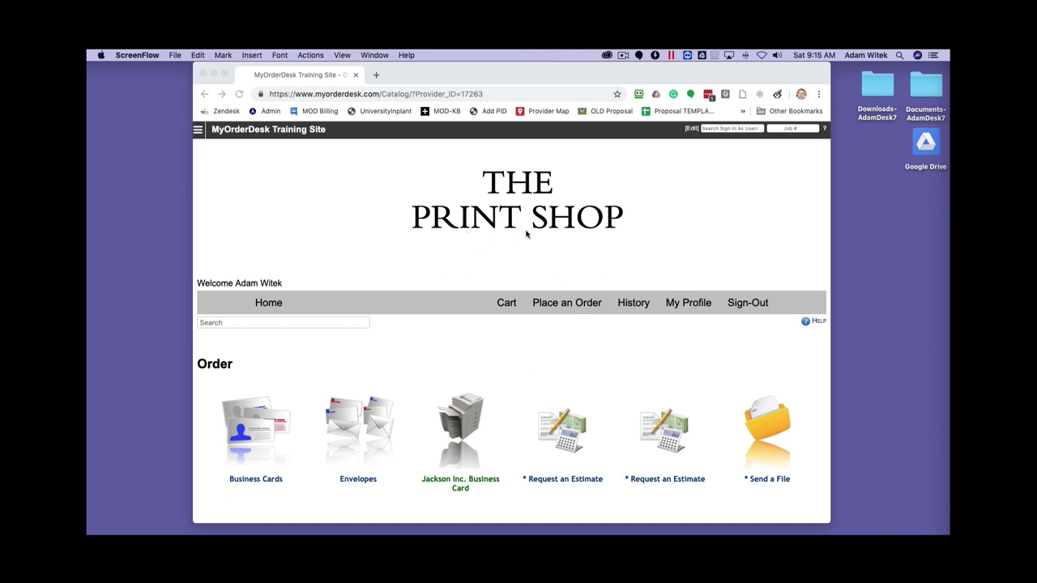
Return to ezMerge Templates and download the Mac (Acrobat DC) Block Plugin installer.
{"action": "left_click", "coordinate": [200, 131]}
{"action": "left_click", "coordinate": [200, 130]}
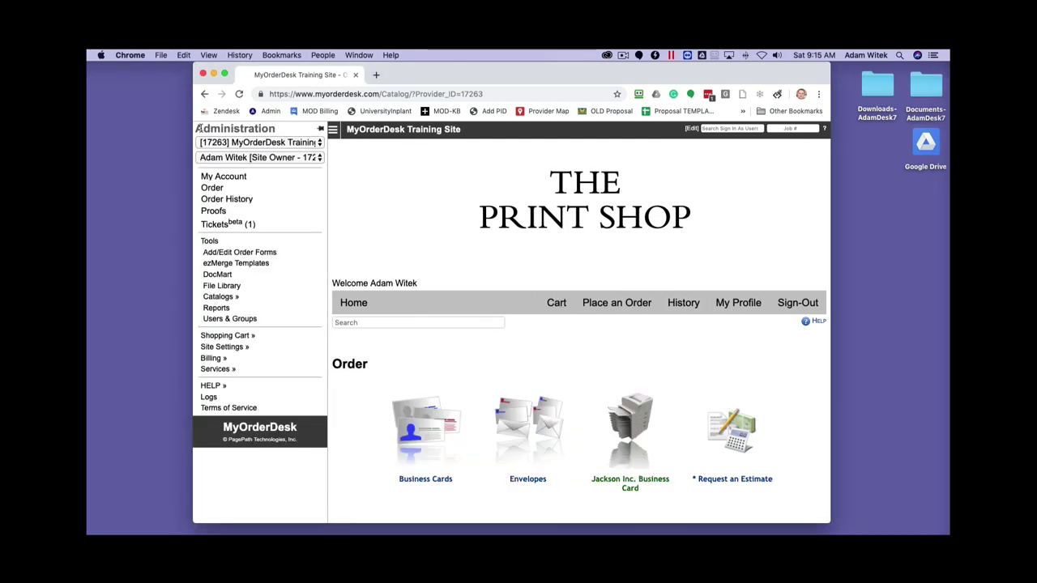
{"action": "left_click", "coordinate": [226, 265]}
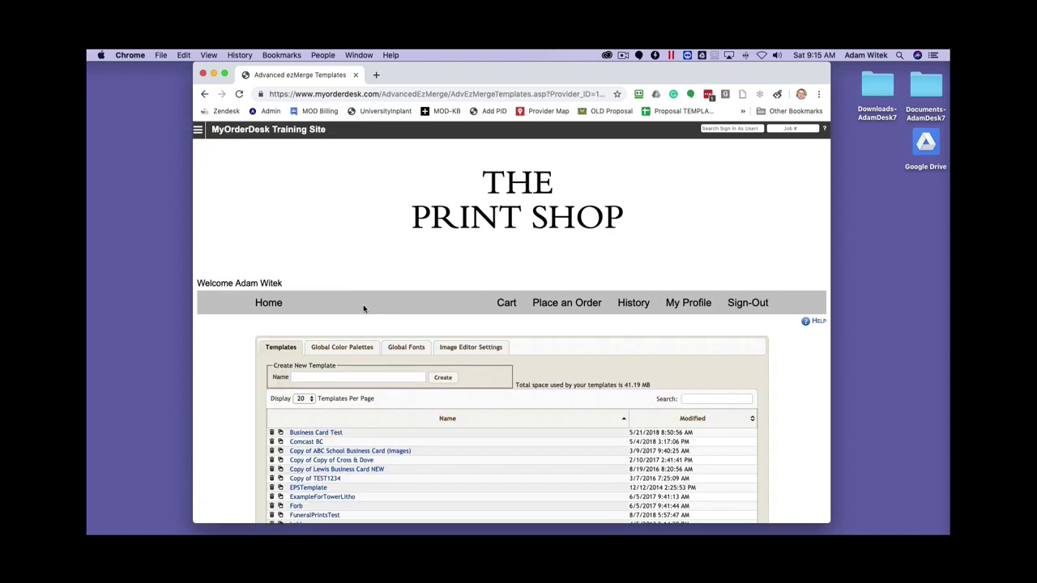
{"action": "scroll", "coordinate": [559, 385], "scroll_direction": "down", "scroll_amount": 5}
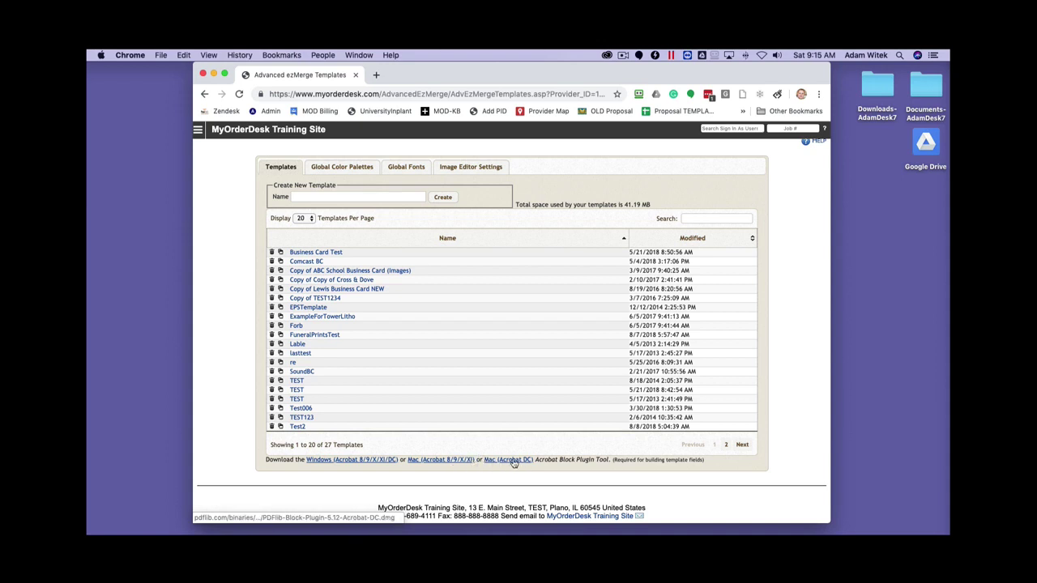
{"action": "left_click", "coordinate": [508, 459]}
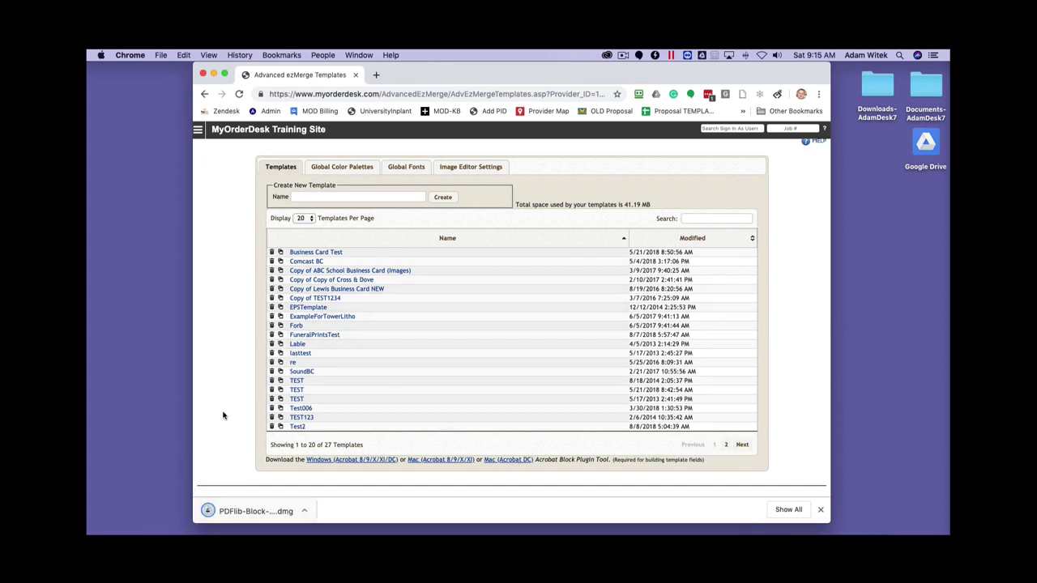
Mount the downloaded PDFlib Block Plugin .dmg and move its Finder window to the right.
{"action": "left_click", "coordinate": [237, 512]}
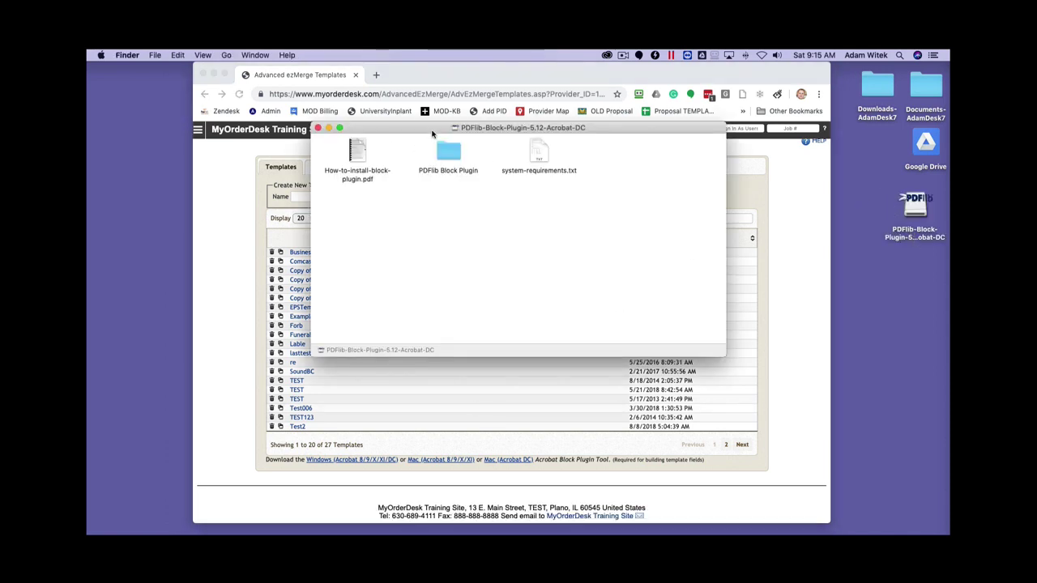
{"action": "left_click_drag", "start_coordinate": [432, 133], "coordinate": [626, 163]}
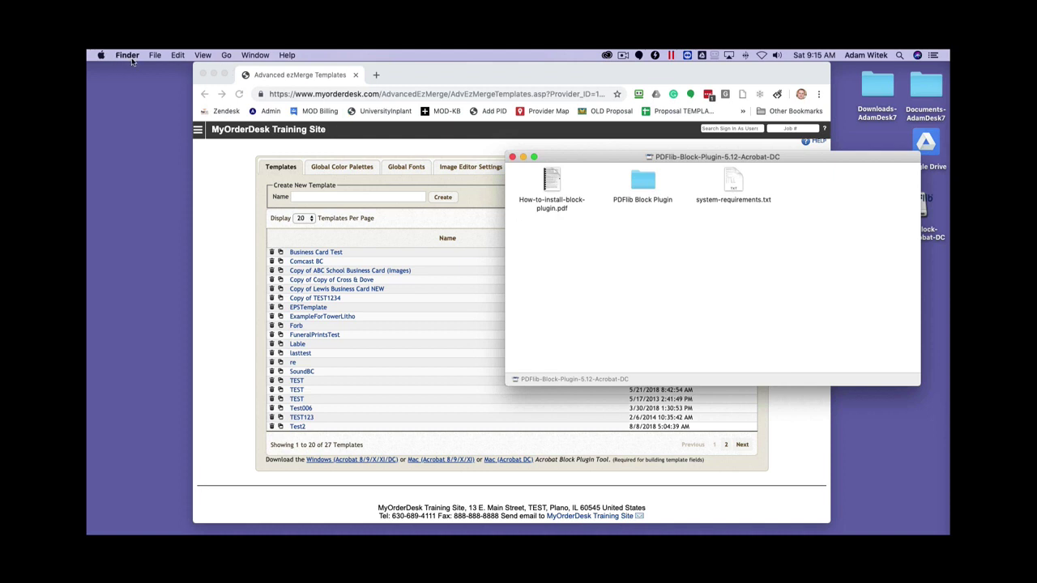
Reveal the hidden Library entry in the Go menu with Option and open it in Finder.
{"action": "left_click", "coordinate": [226, 58]}
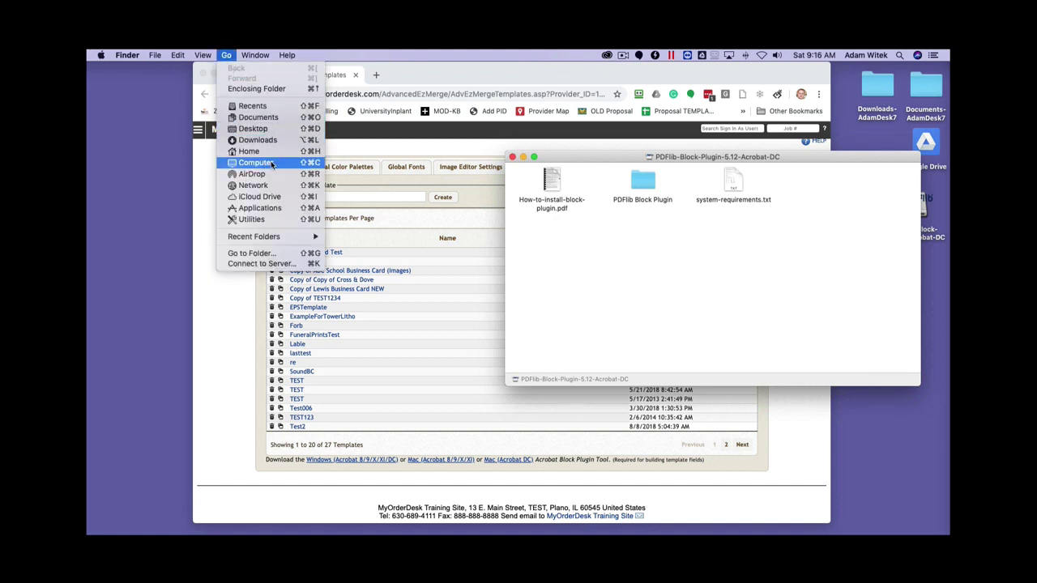
{"action": "key", "text": "alt"}
{"action": "key", "text": "alt"}
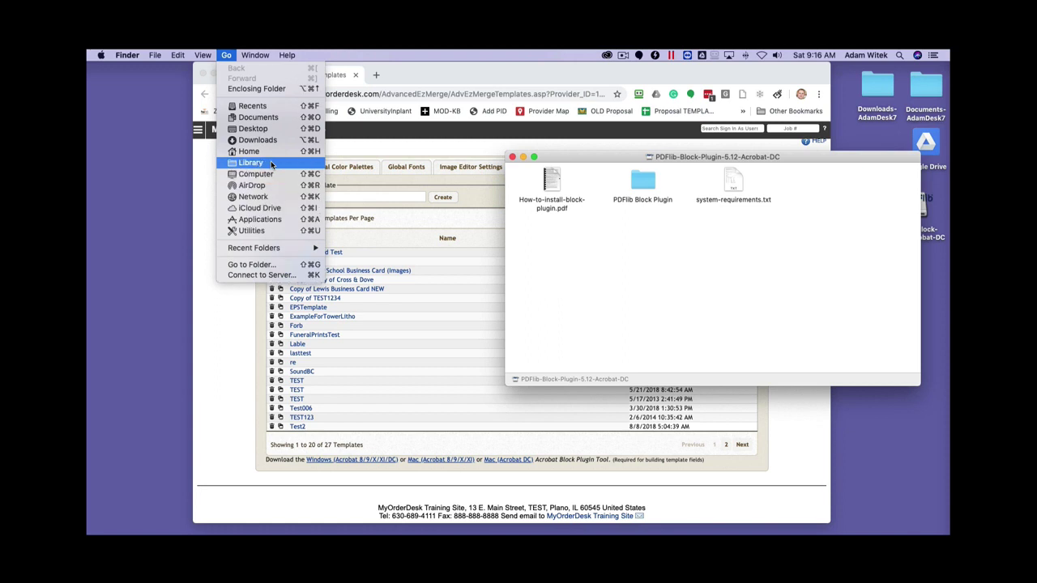
{"action": "left_click", "coordinate": [253, 164]}
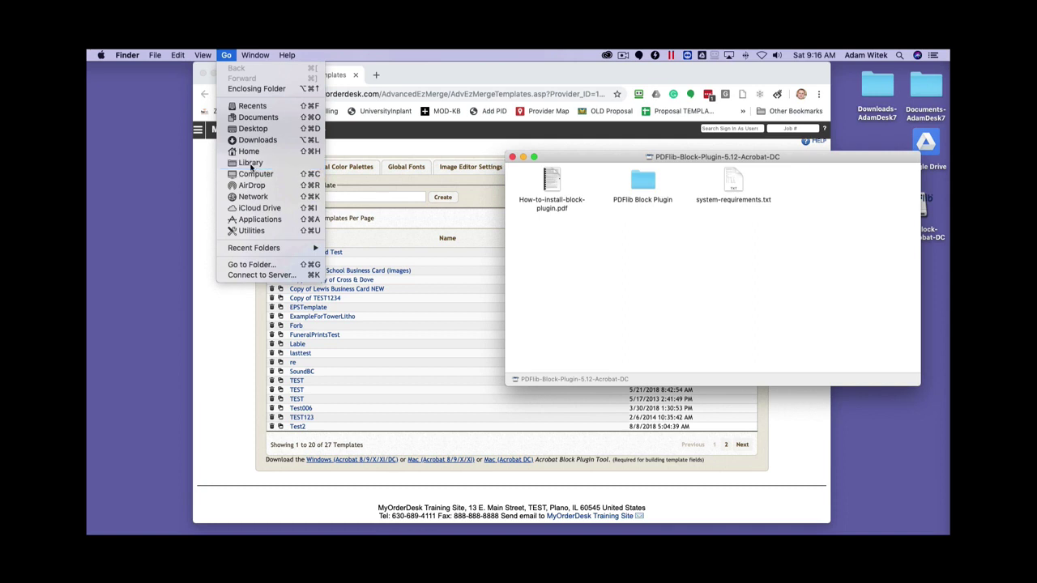
{"action": "left_click_drag", "start_coordinate": [554, 130], "coordinate": [505, 135]}
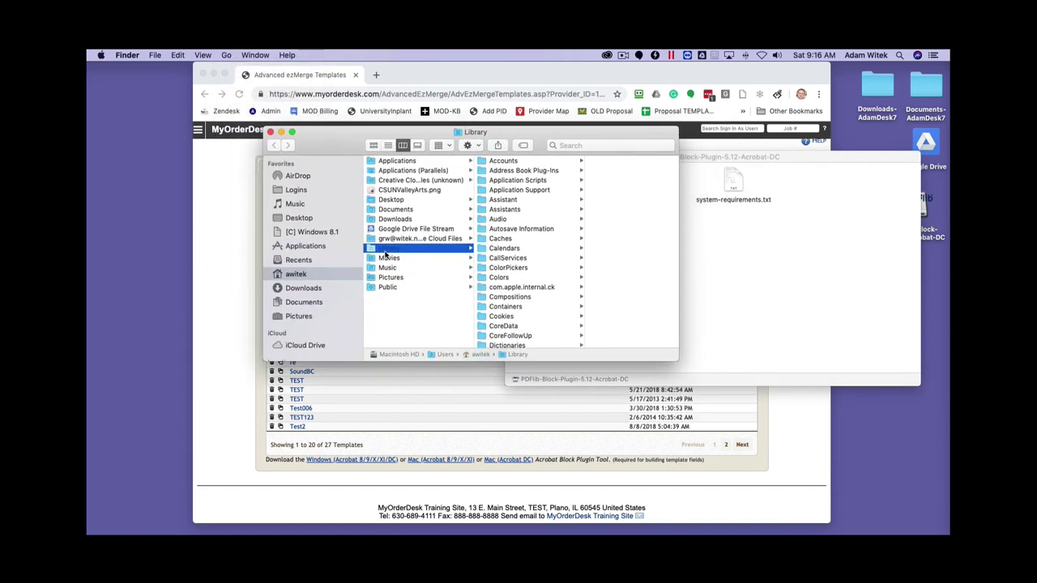
Drill into Application Support › Adobe › Acrobat › DC › Plug-ins and place the disk window beside it.
{"action": "left_click", "coordinate": [511, 192]}
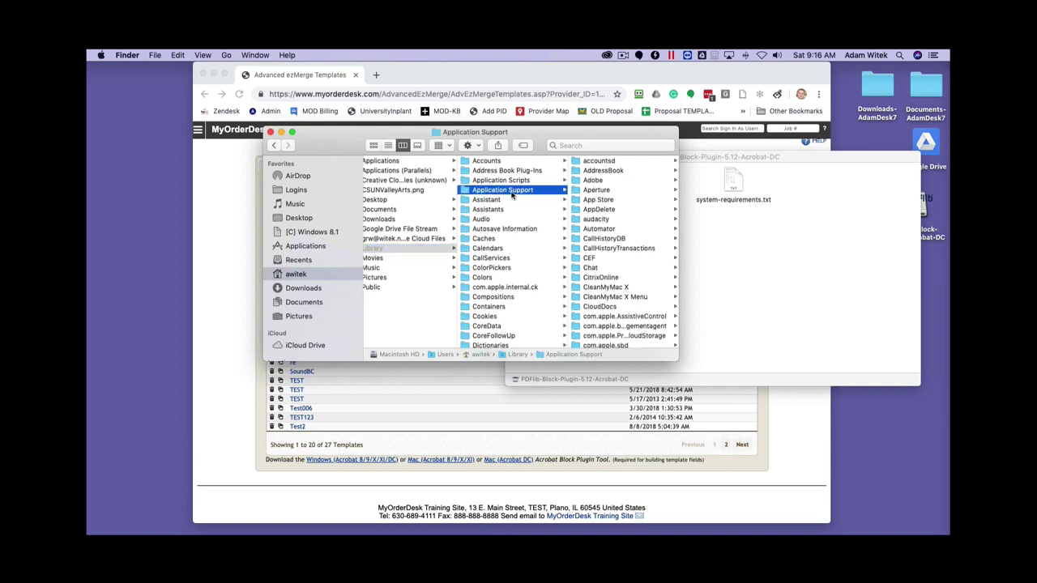
{"action": "left_click", "coordinate": [596, 182]}
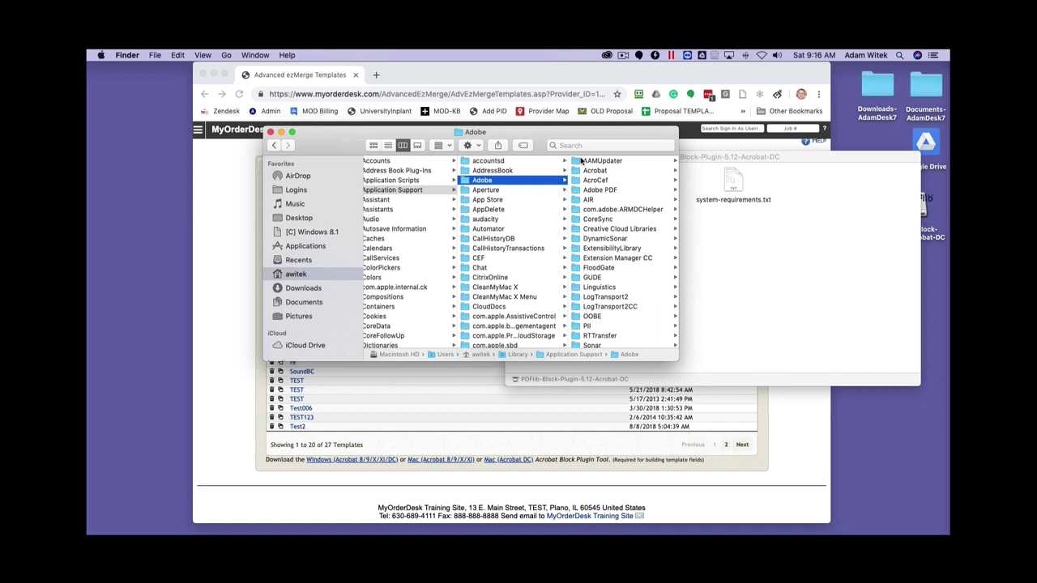
{"action": "left_click", "coordinate": [596, 171]}
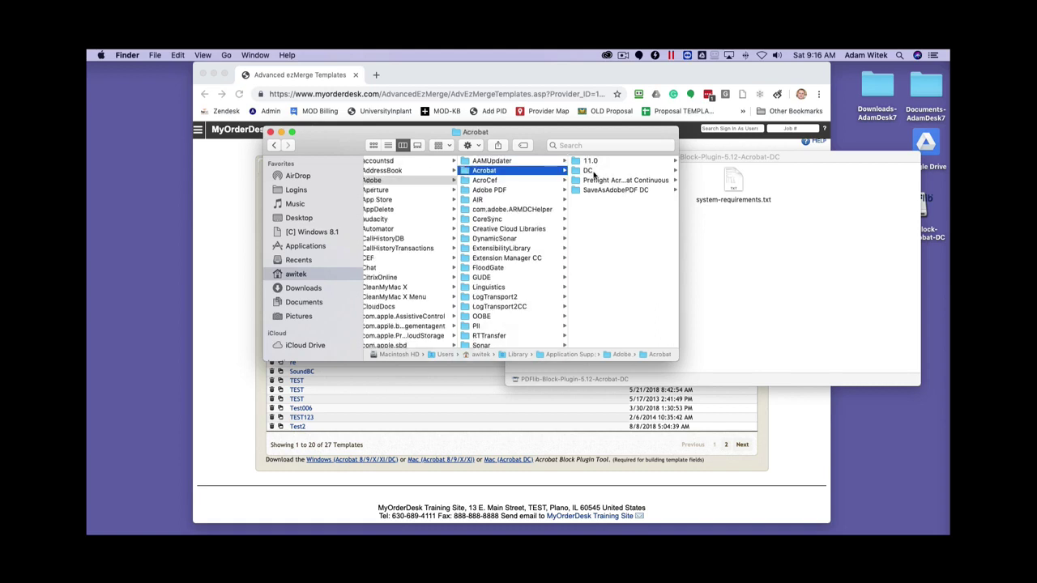
{"action": "left_click", "coordinate": [590, 171]}
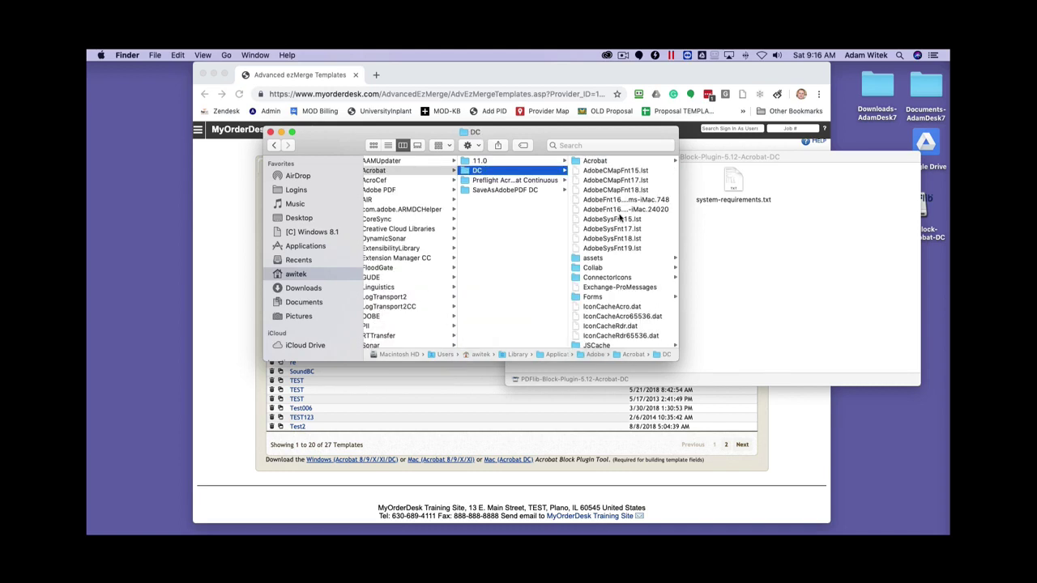
{"action": "scroll", "coordinate": [613, 240], "scroll_direction": "down", "scroll_amount": 5}
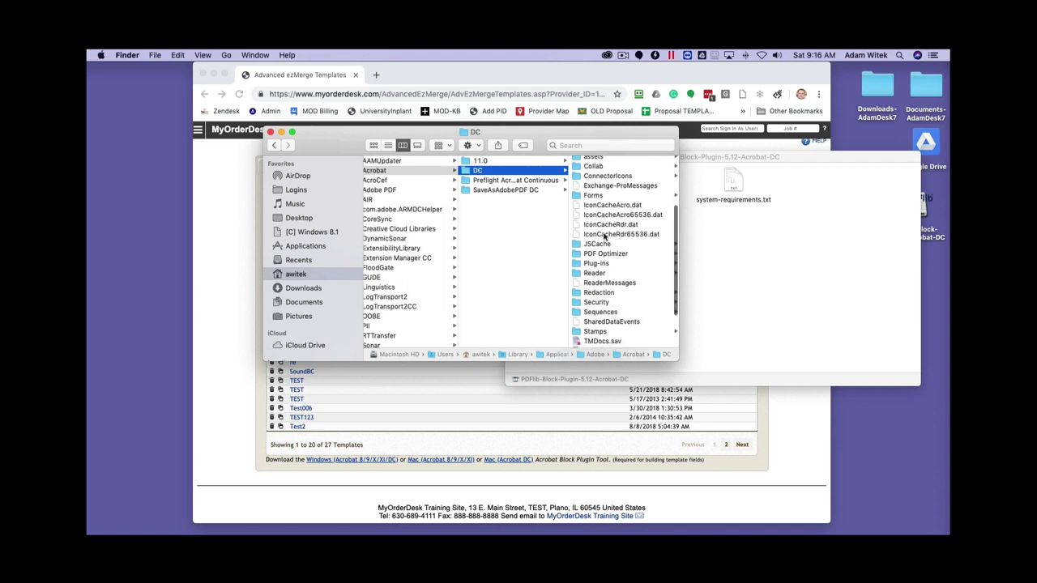
{"action": "left_click", "coordinate": [595, 264]}
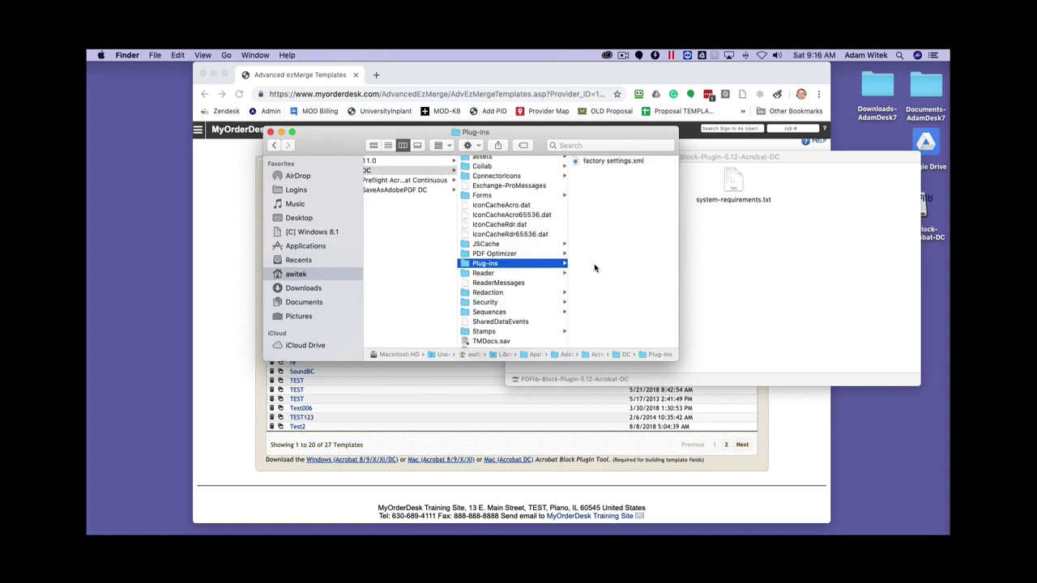
{"action": "left_click_drag", "start_coordinate": [518, 136], "coordinate": [390, 147]}
{"action": "left_click_drag", "start_coordinate": [650, 151], "coordinate": [677, 154]}
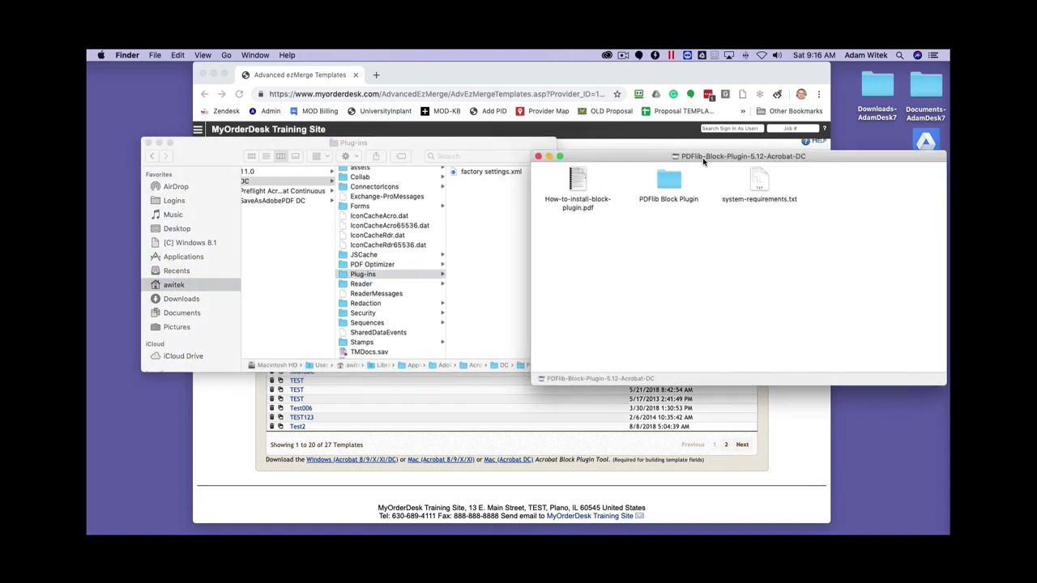
Open the PDFlib Block Plugin folder and drag Block.acroplugin into Acrobat DC's Plug-ins folder.
{"action": "double_click", "coordinate": [669, 182]}
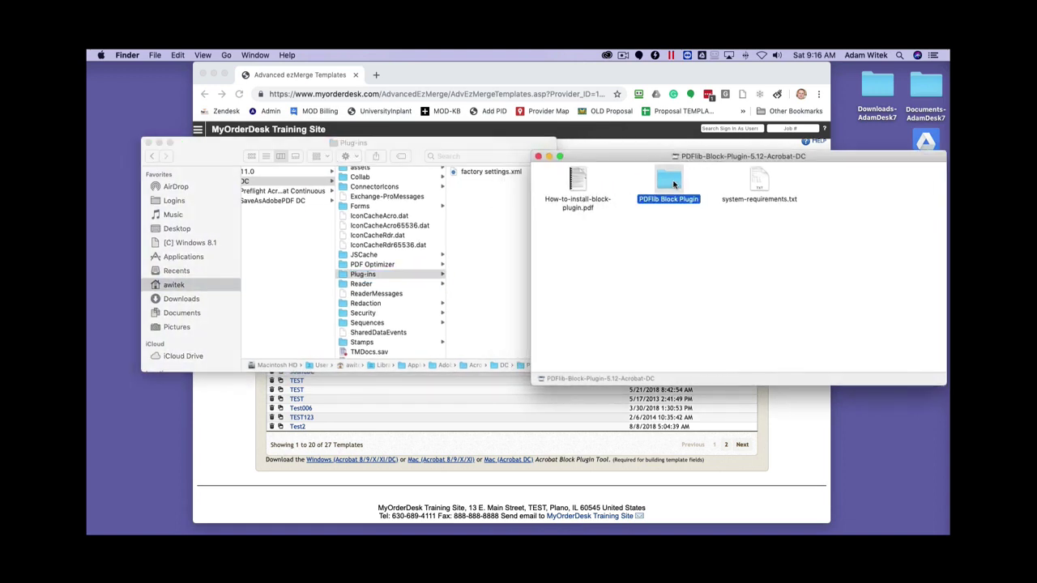
{"action": "left_click_drag", "start_coordinate": [357, 171], "coordinate": [819, 180]}
{"action": "left_click", "coordinate": [707, 198]}
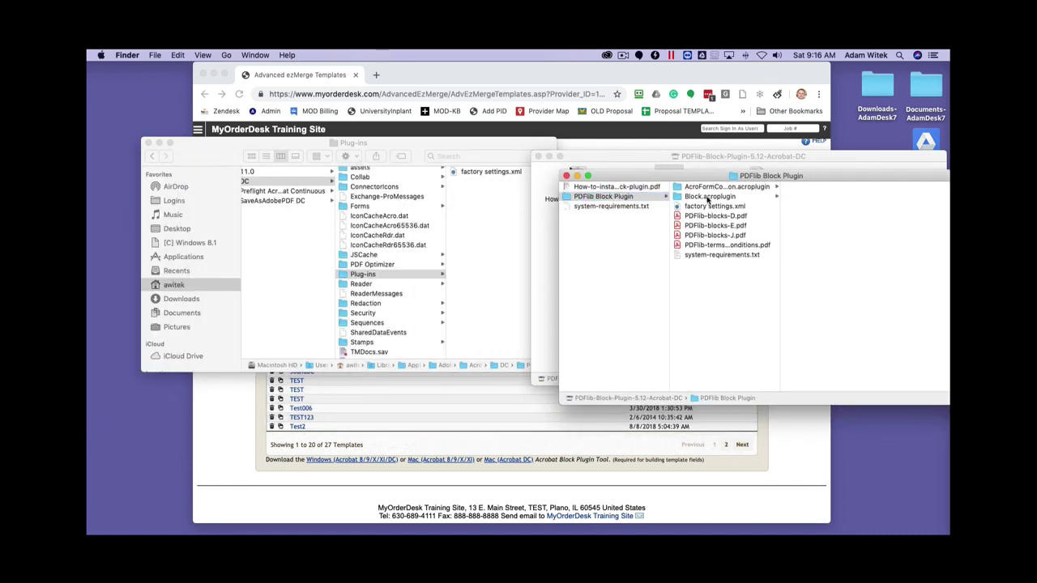
{"action": "left_click_drag", "start_coordinate": [707, 199], "coordinate": [486, 234]}
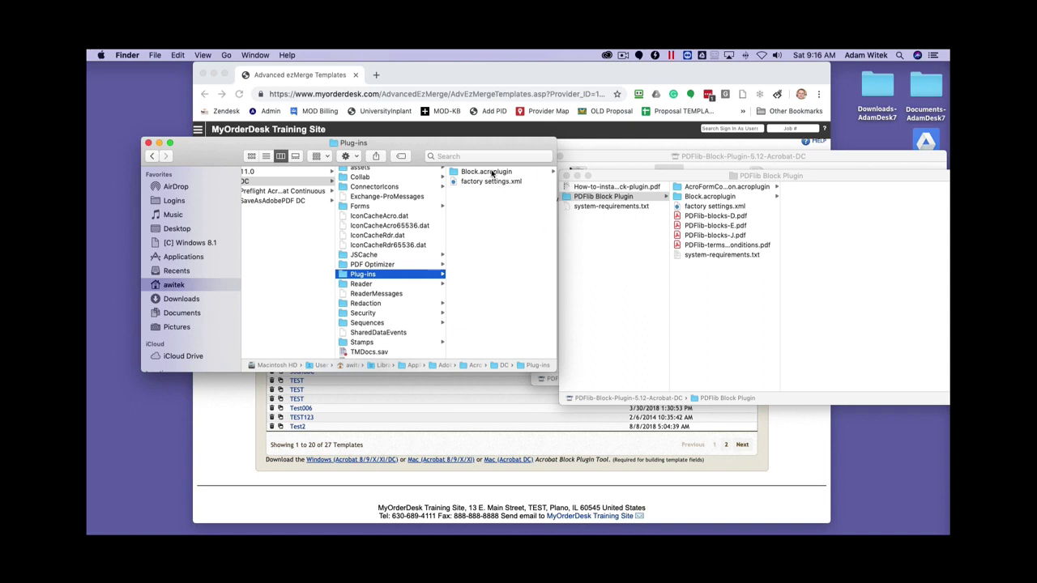
{"action": "key", "text": "super+space"}
Launch Acrobat via a Spotlight search for 'acro' and open the PDFlib Blocks menu.
{"action": "type", "text": "acro"}
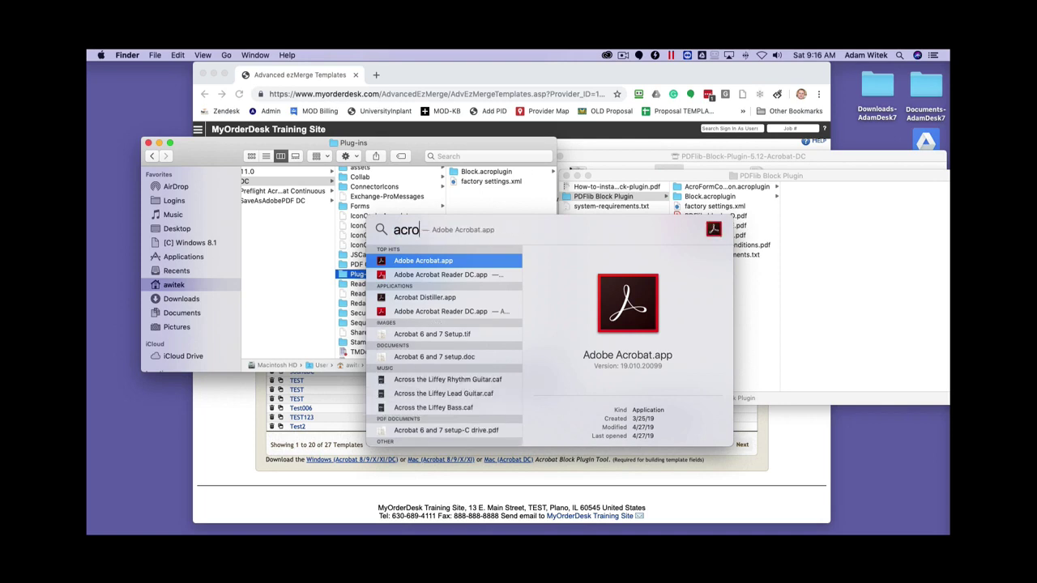
{"action": "key", "text": "Escape"}
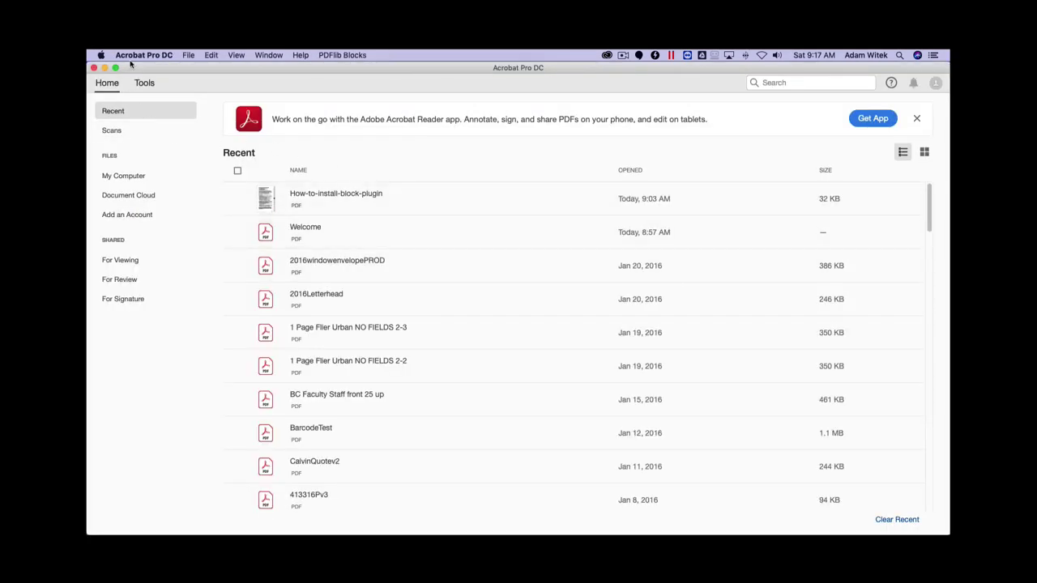
{"action": "left_click", "coordinate": [346, 56]}
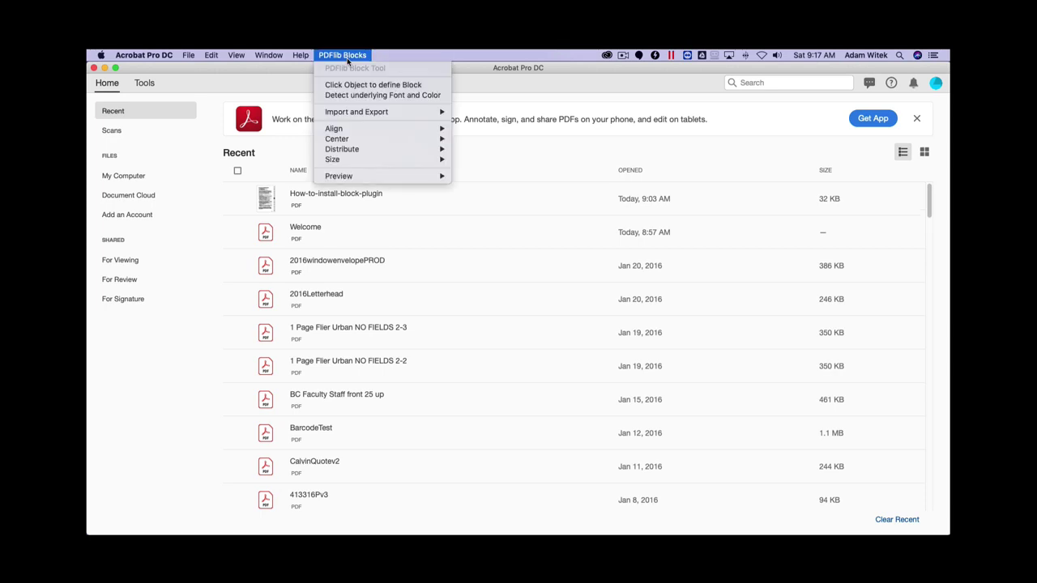